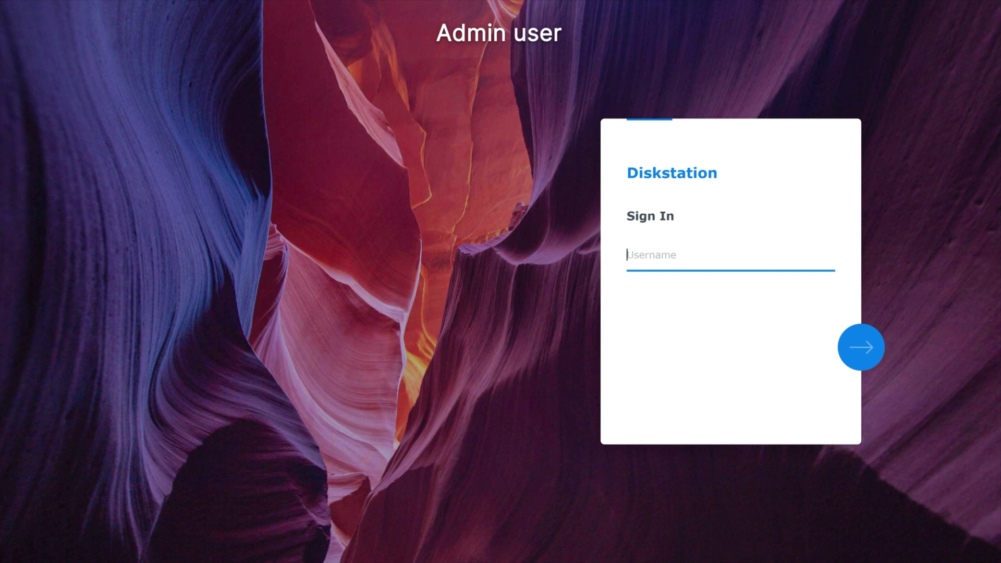
Step: Sign in with the administrator's username and password, then launch Synology Drive Admin Console from the Main Menu
text(Admin user)
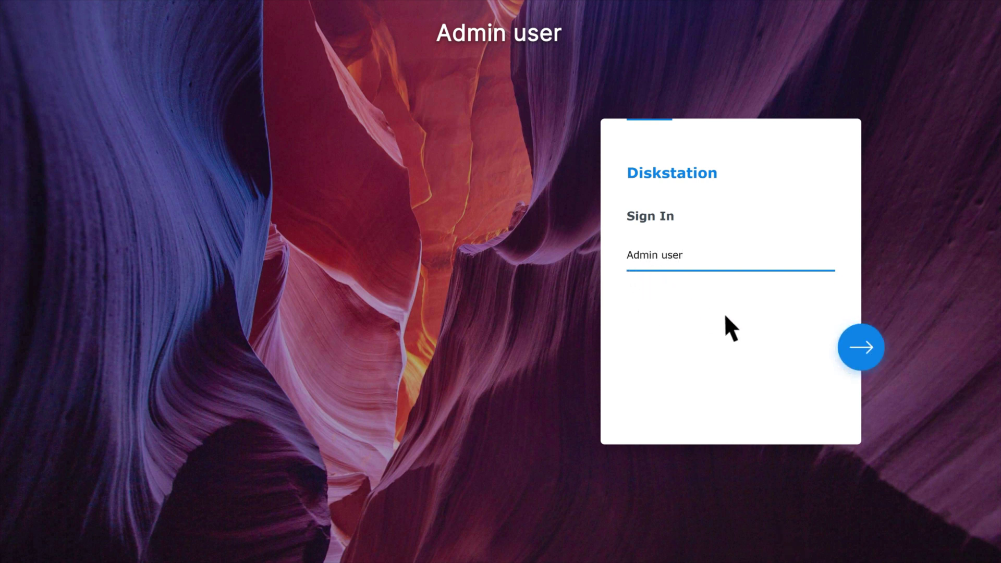
click(862, 358)
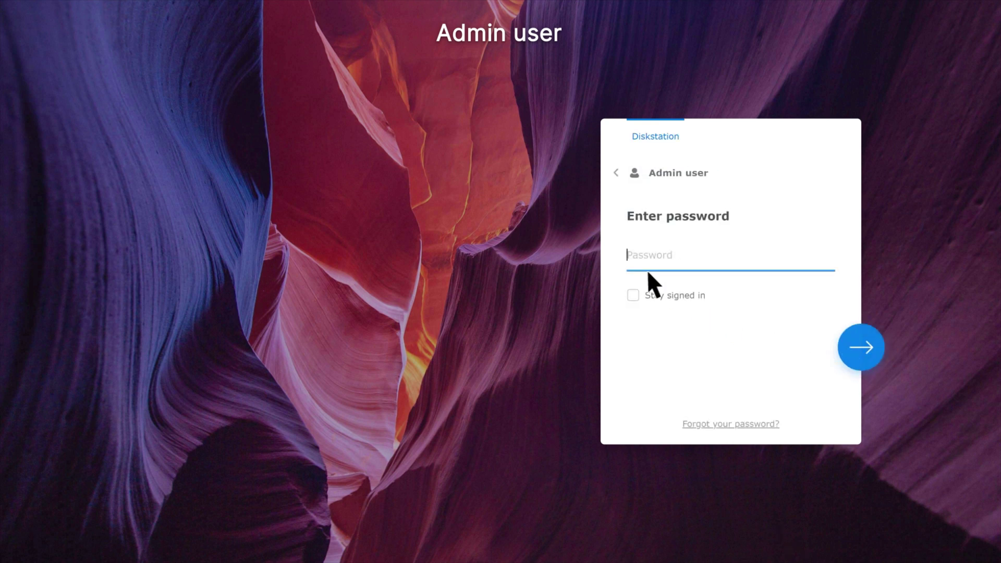
click(625, 253)
text(********)
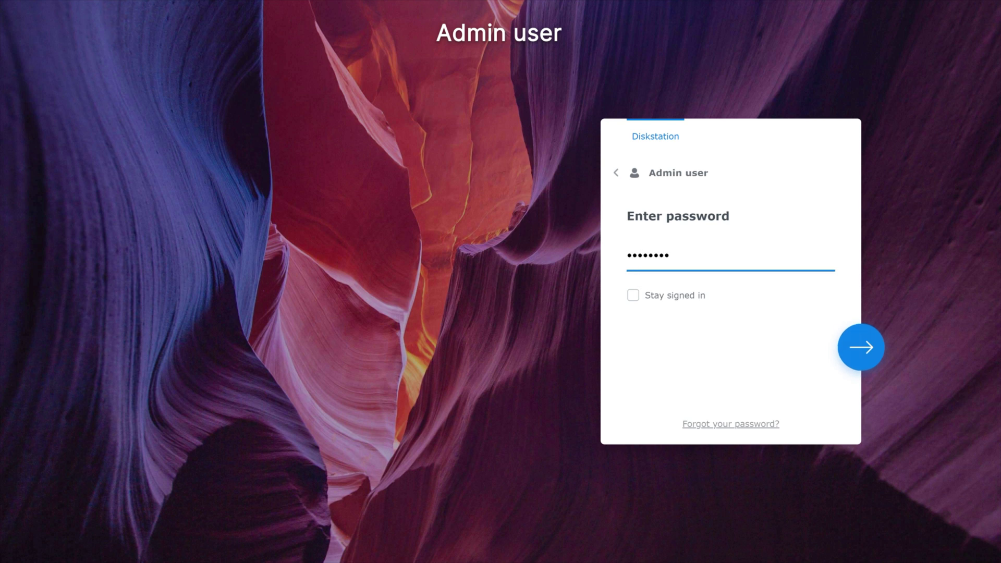
click(860, 358)
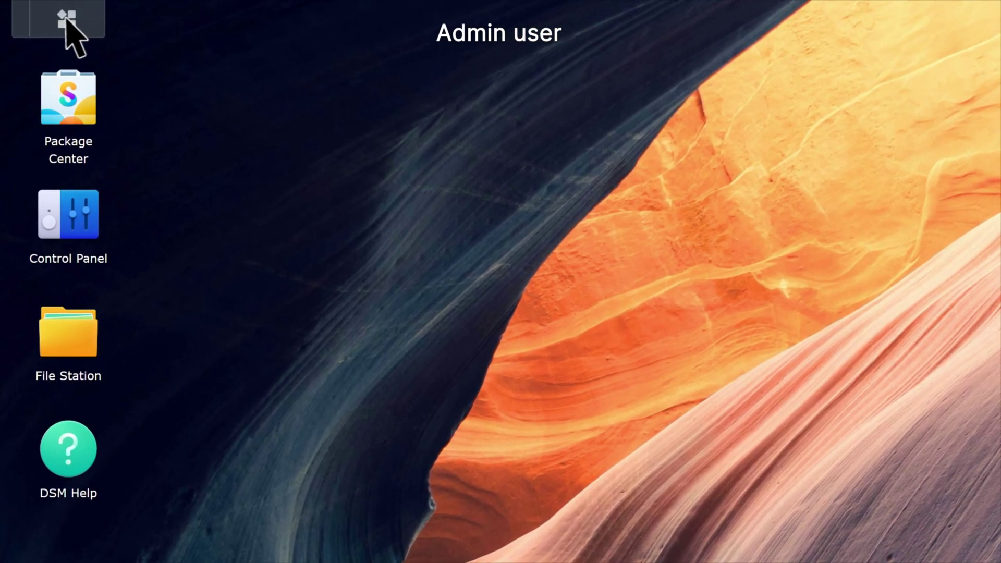
click(67, 20)
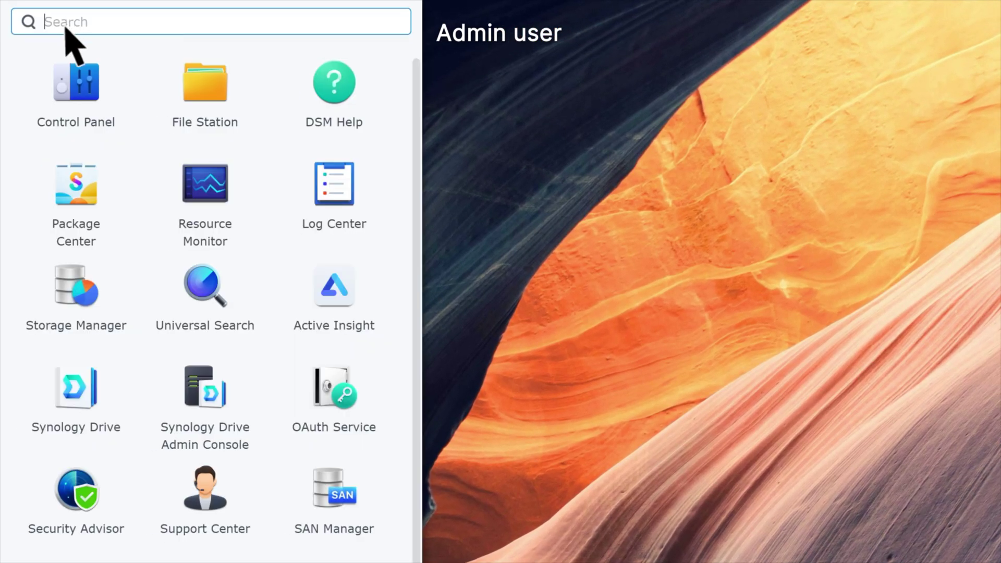
click(203, 396)
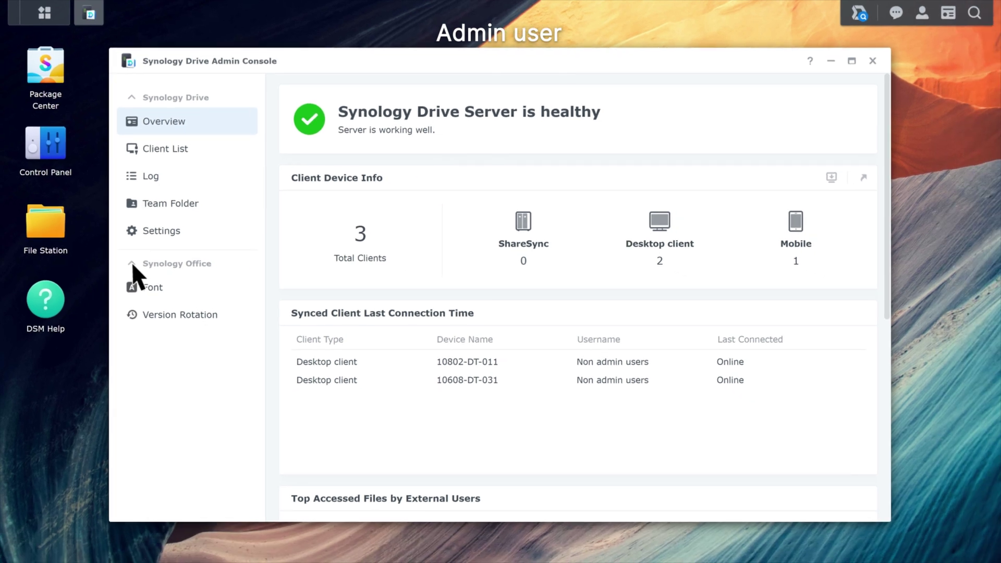
Step: Tick Block file downloading in the Marketing team folder's Security settings and confirm with OK
click(189, 216)
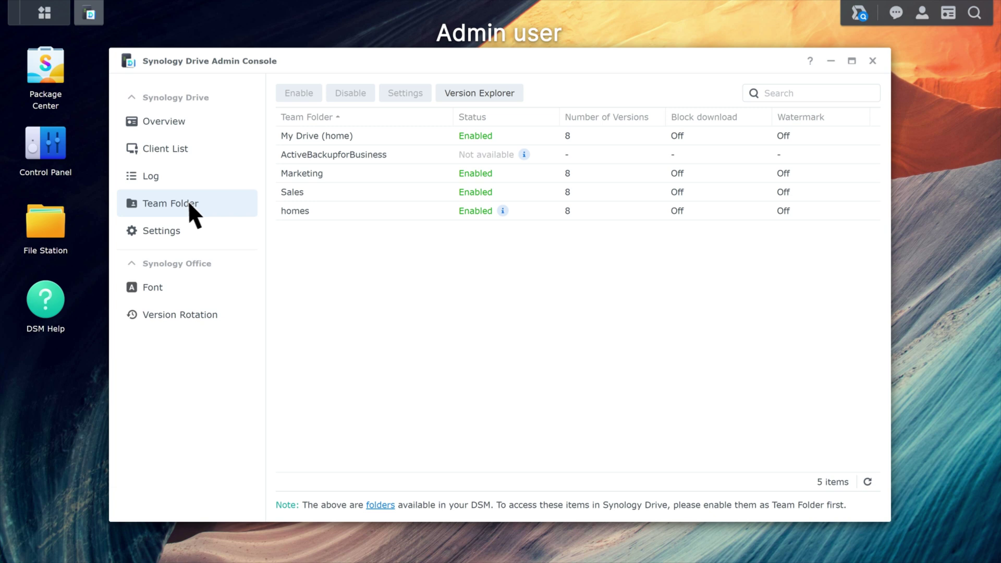
click(379, 173)
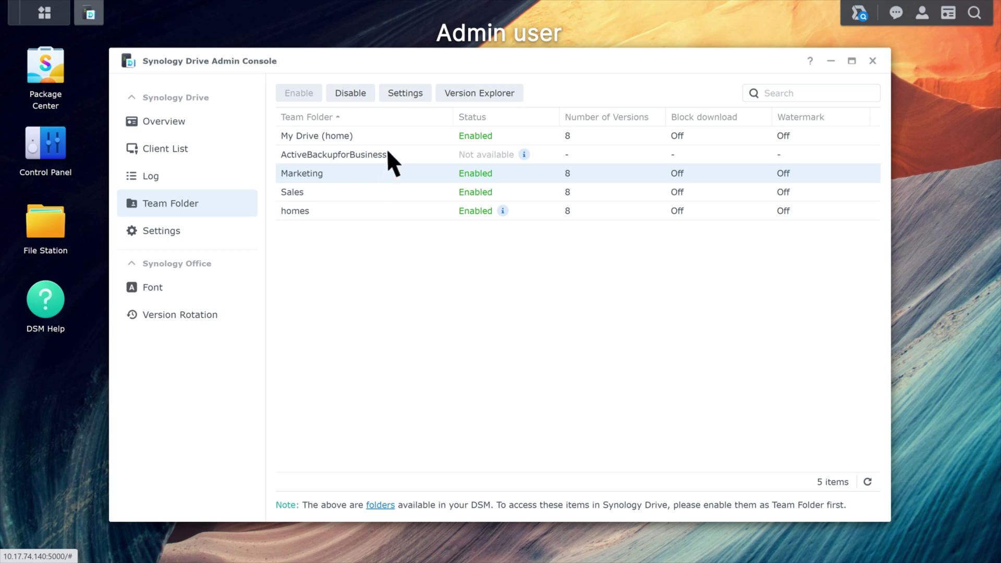
click(409, 93)
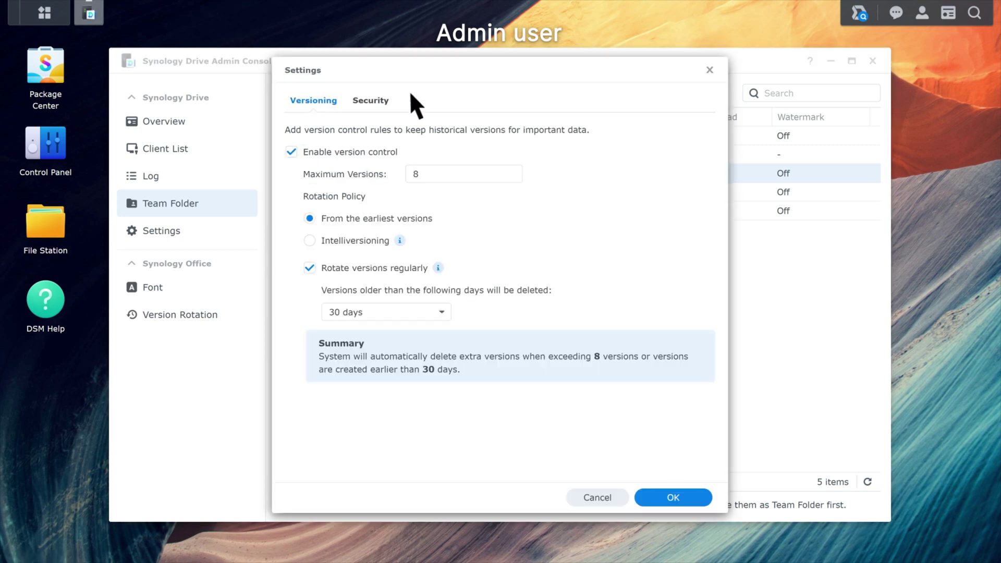
click(370, 99)
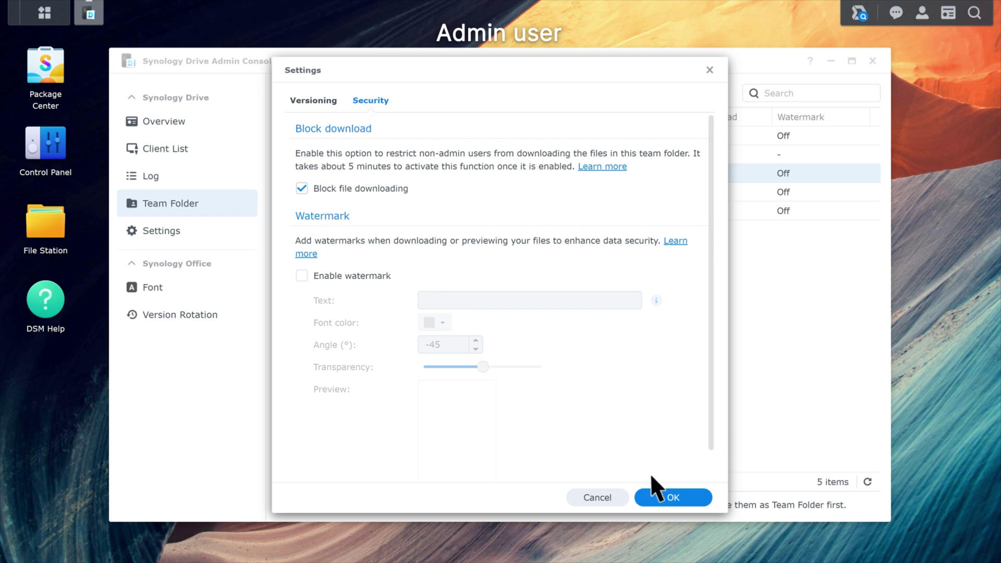
click(677, 495)
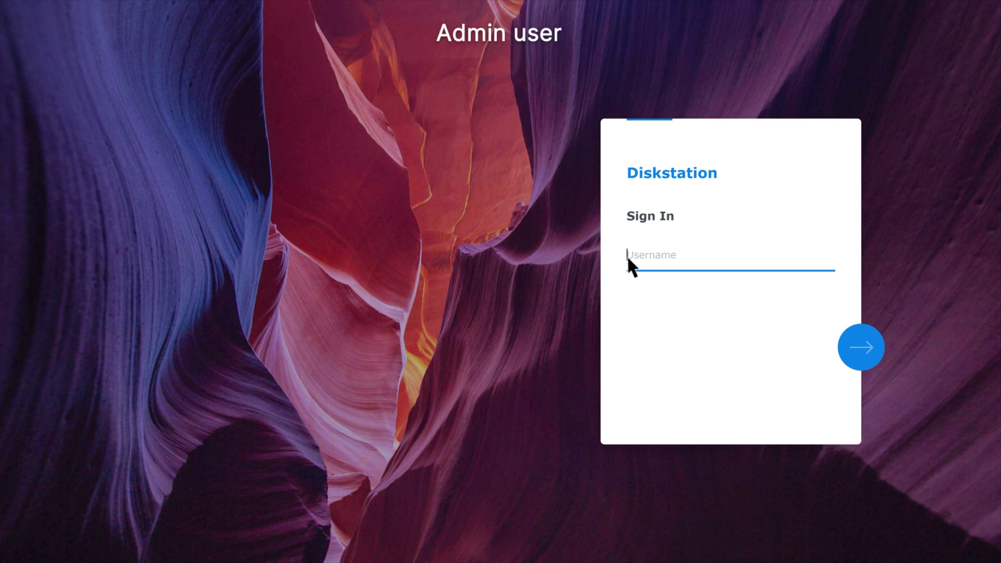
Step: Sign in again with the administrator credentials and open Control Panel's Shared Folder list
text(Admin user)
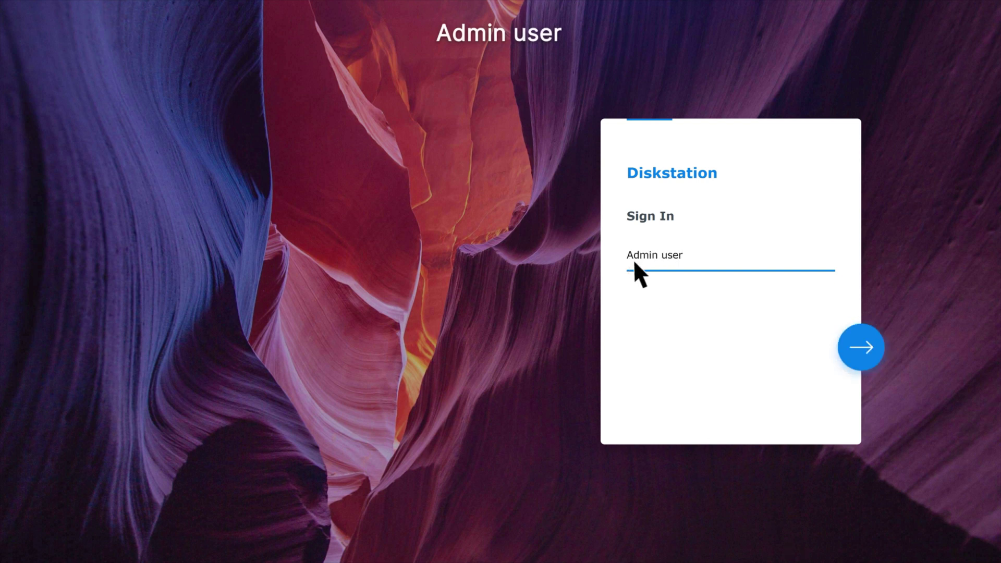
click(862, 356)
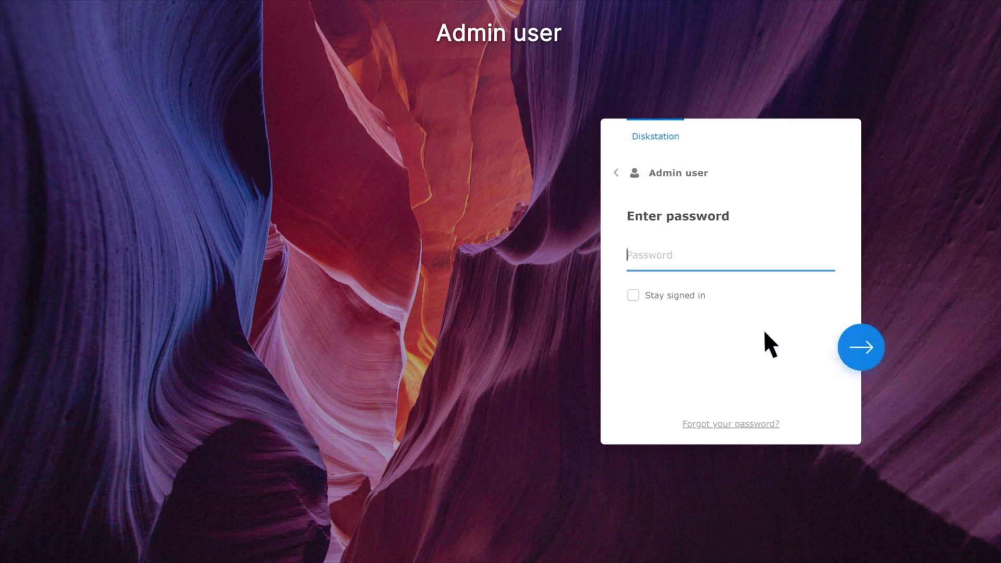
text(********)
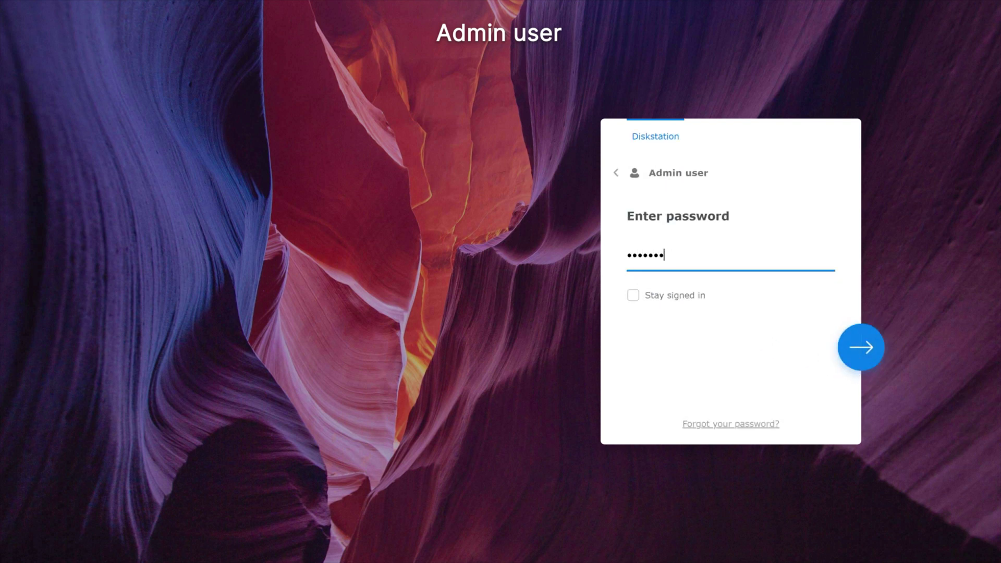
click(863, 358)
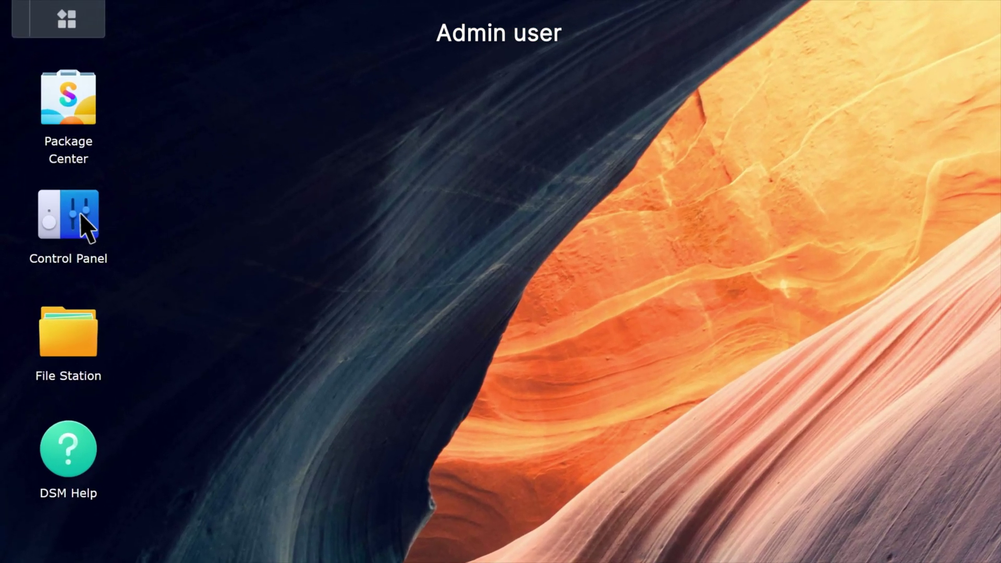
click(82, 215)
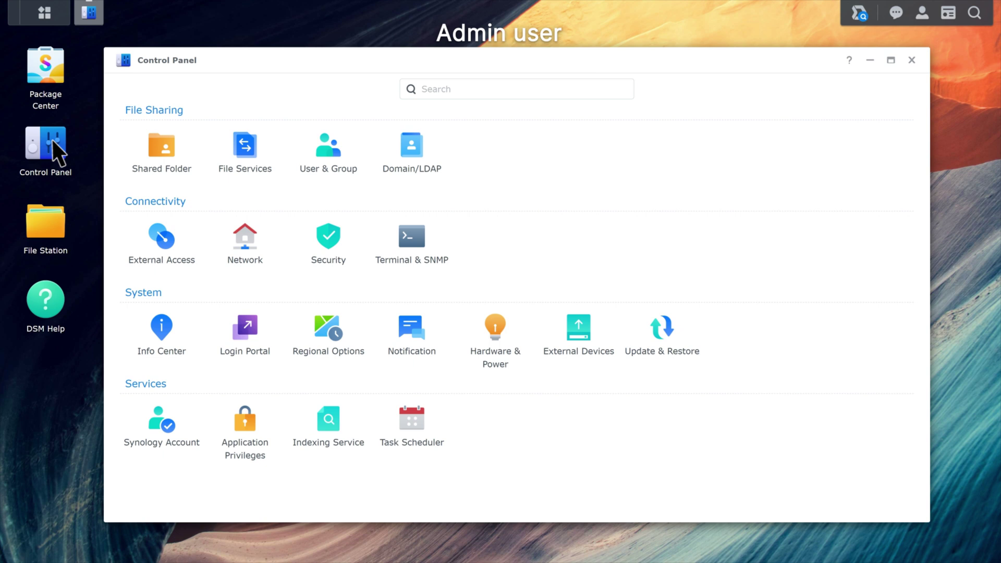
click(159, 148)
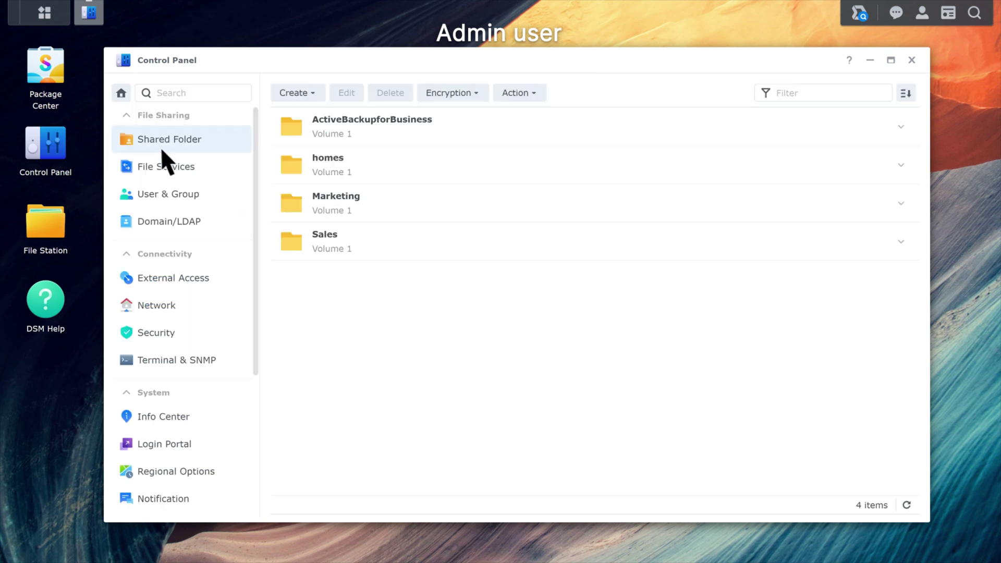
Step: Edit the Marketing shared folder, tick Disable file downloading under Advanced Permissions, and save
click(384, 194)
click(347, 94)
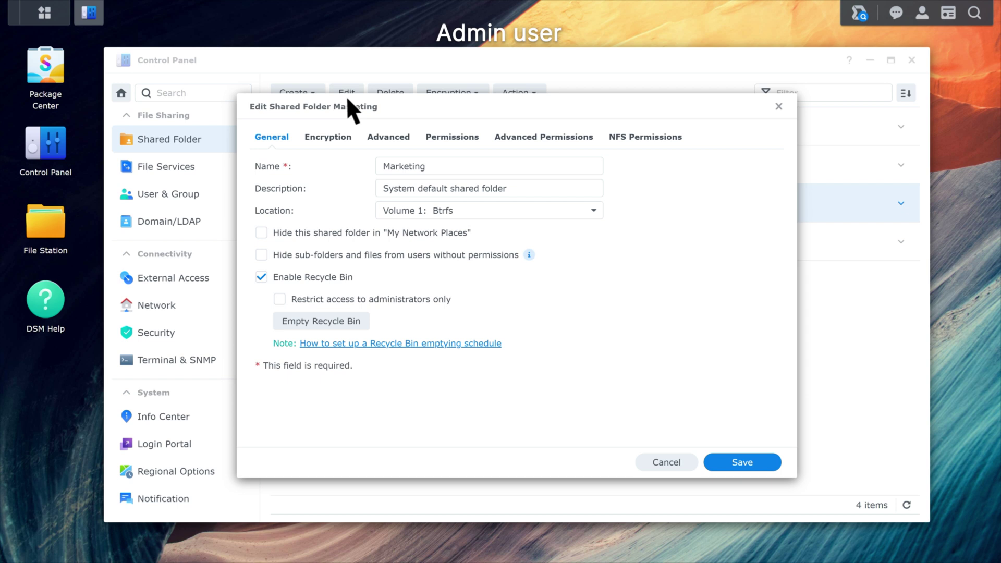
click(535, 137)
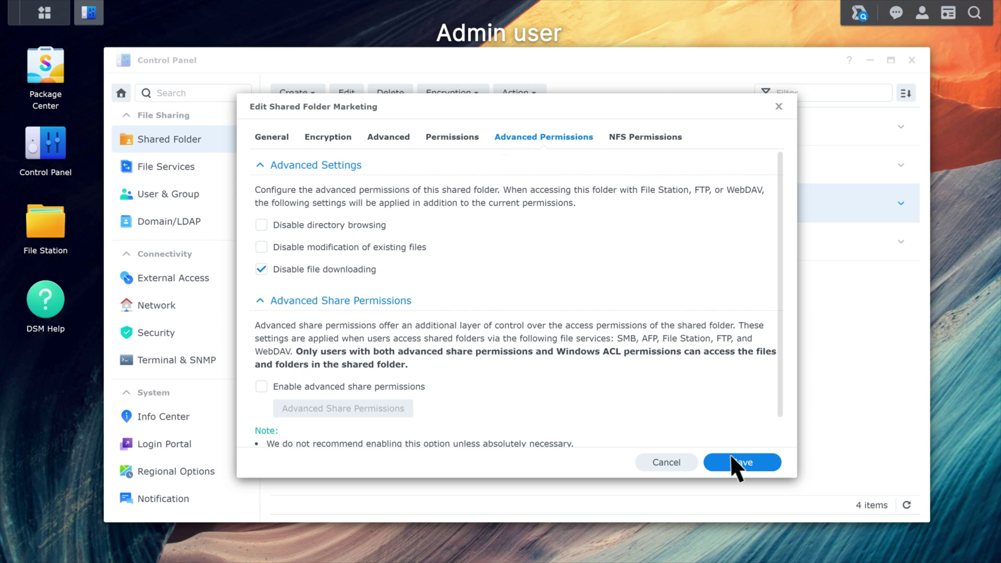
click(744, 462)
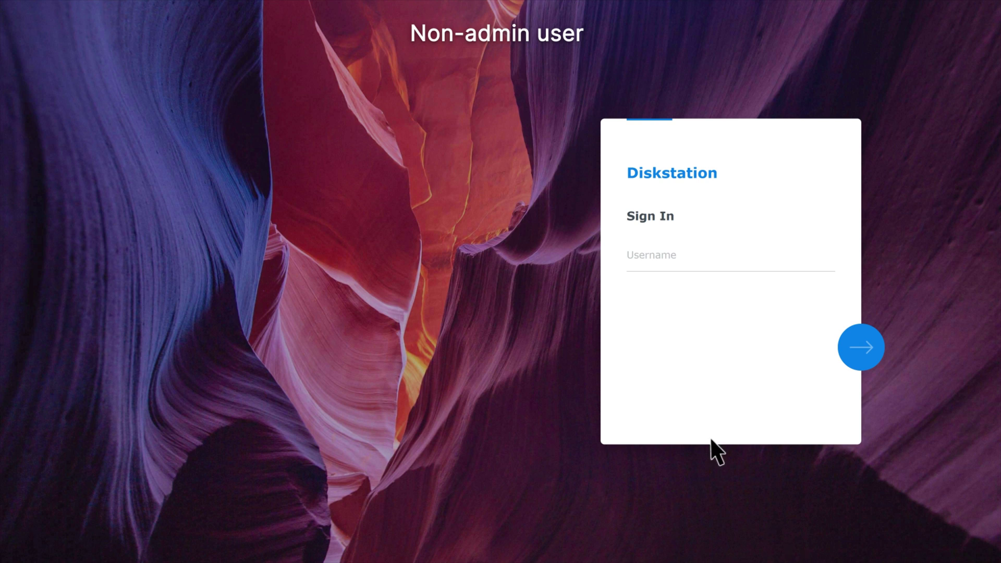
Step: Sign in to DSM with the non-admin user's username and password
click(628, 255)
text(Non admin user)
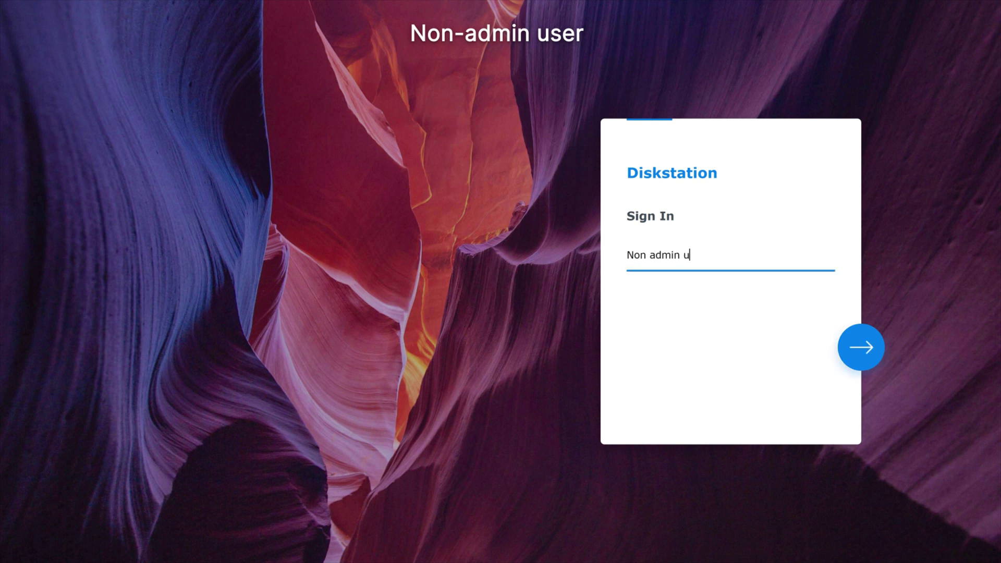
click(861, 348)
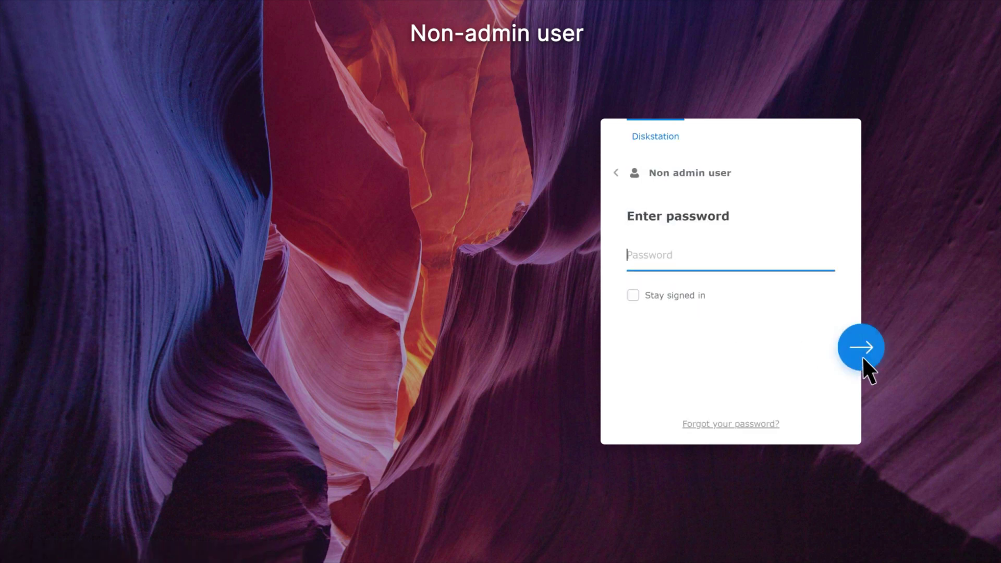
text(********)
click(860, 355)
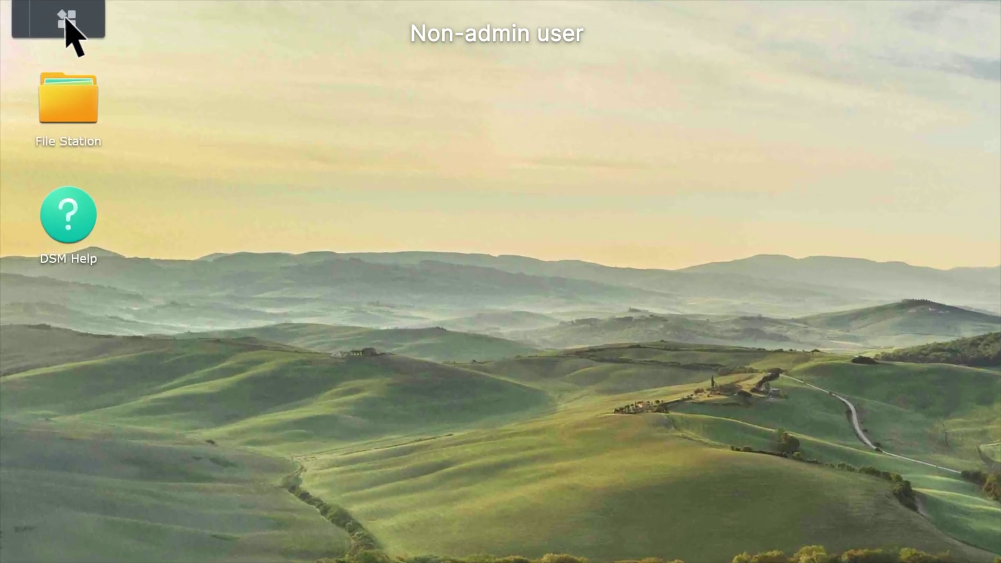
Step: Launch Synology Drive, go to Team Folder > Marketing, and open the Share dialog for Project_A
click(44, 12)
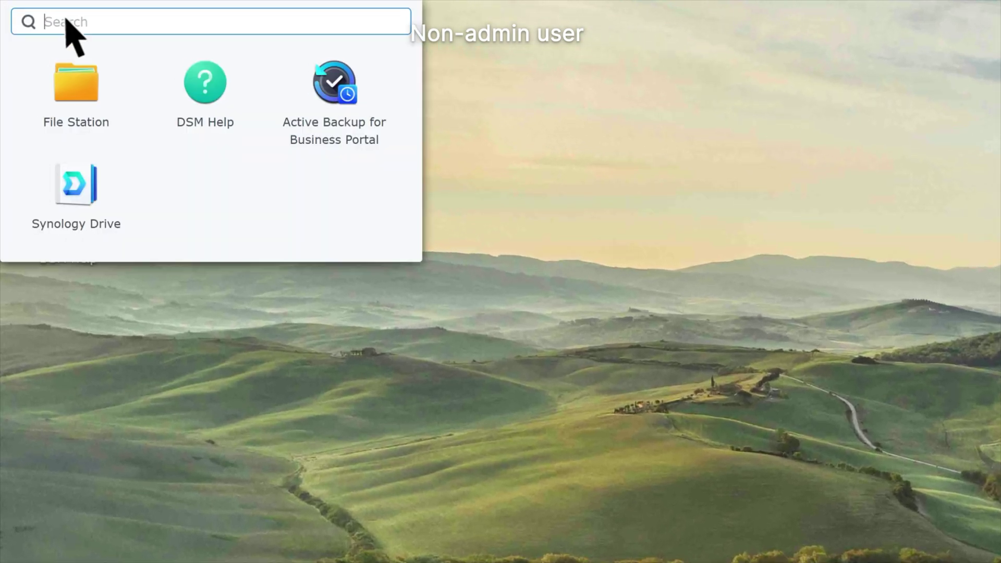
click(78, 188)
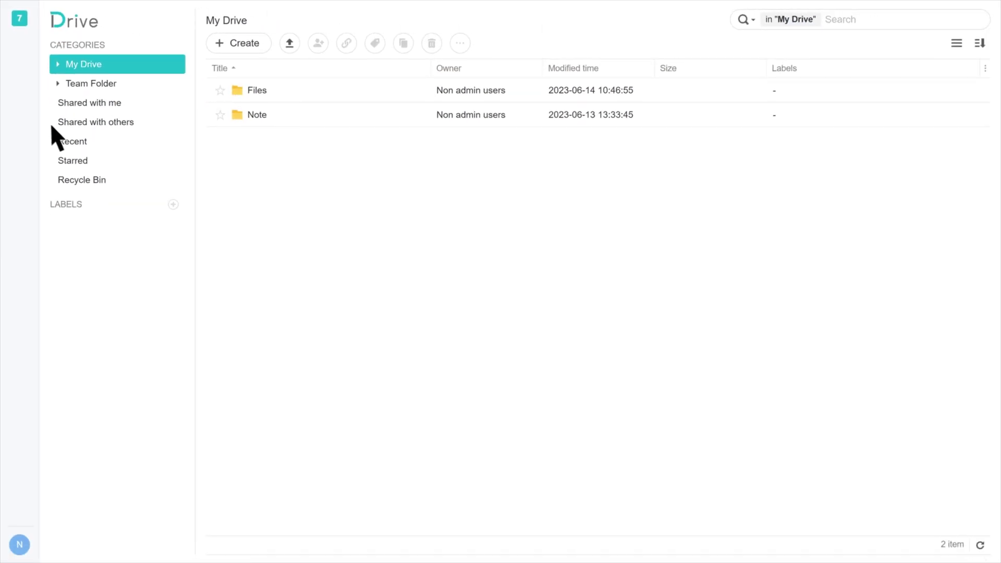
click(121, 83)
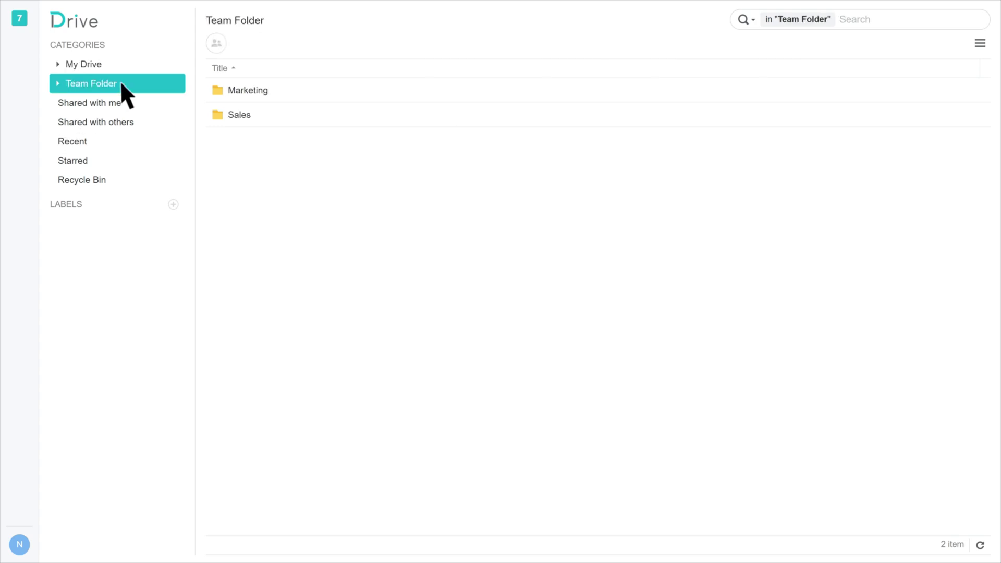
double_click(263, 92)
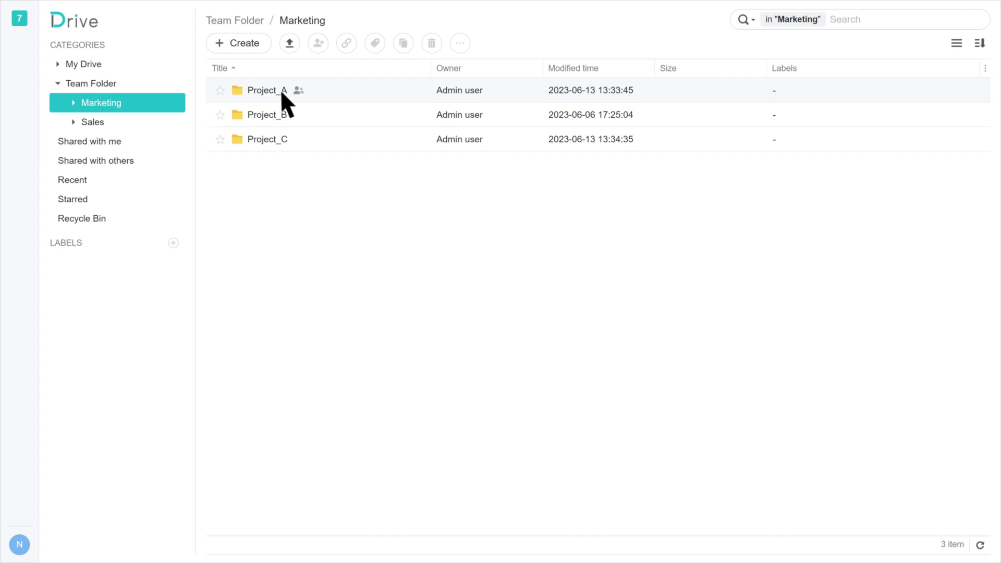
click(312, 88)
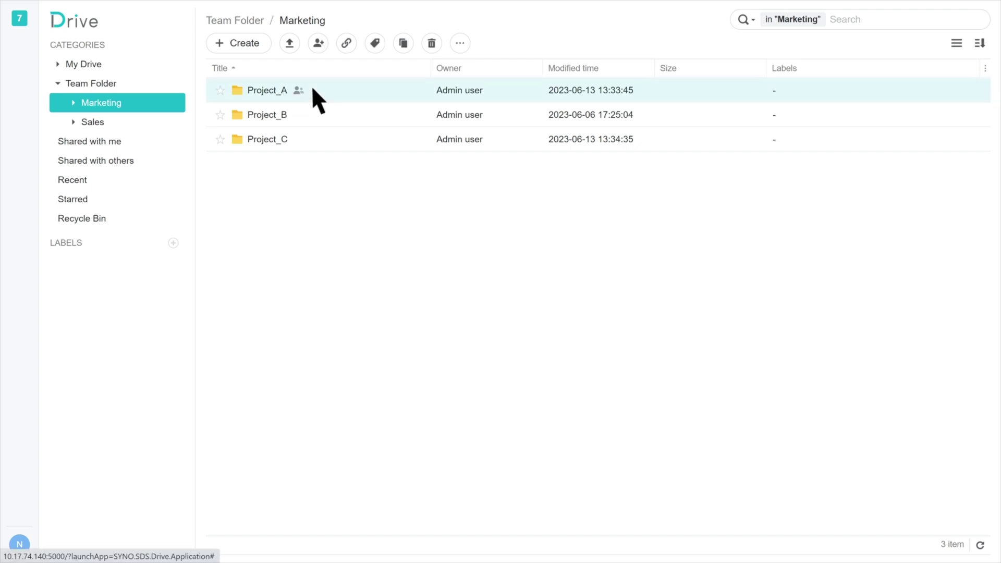
click(318, 43)
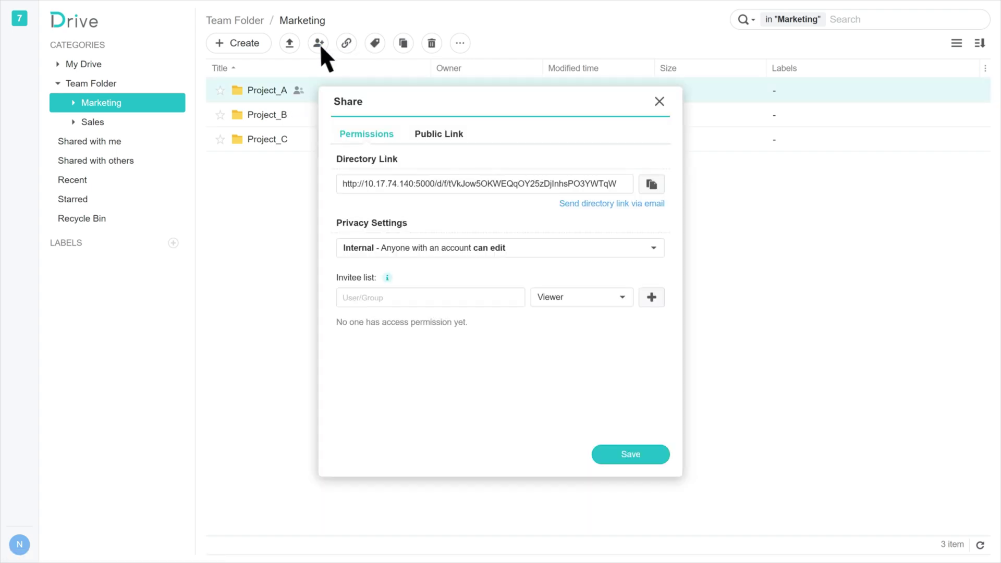
Step: Check Project_A's invitee role info and the Public Link download option's info, then close the Share dialog
mouse_move(387, 278)
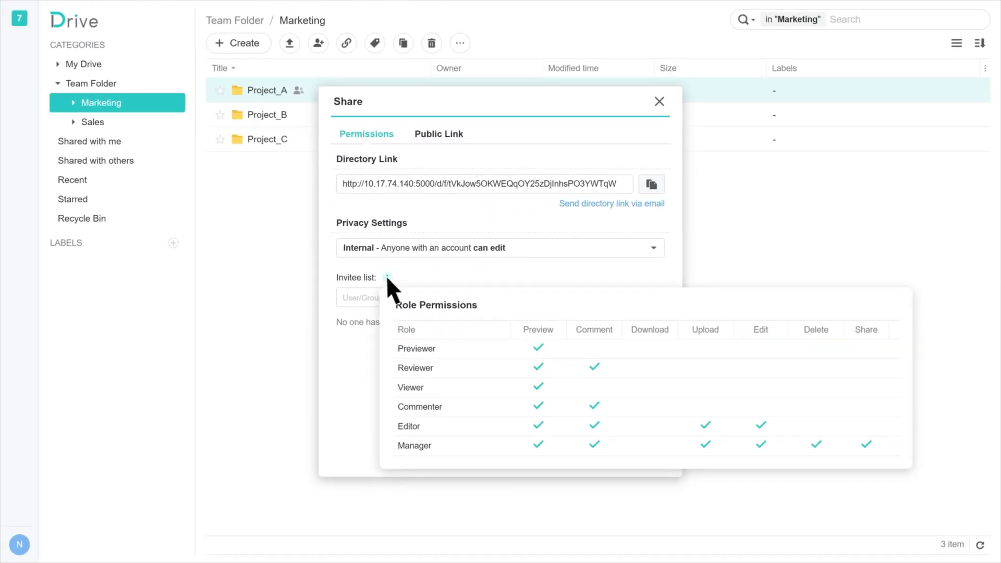
click(442, 133)
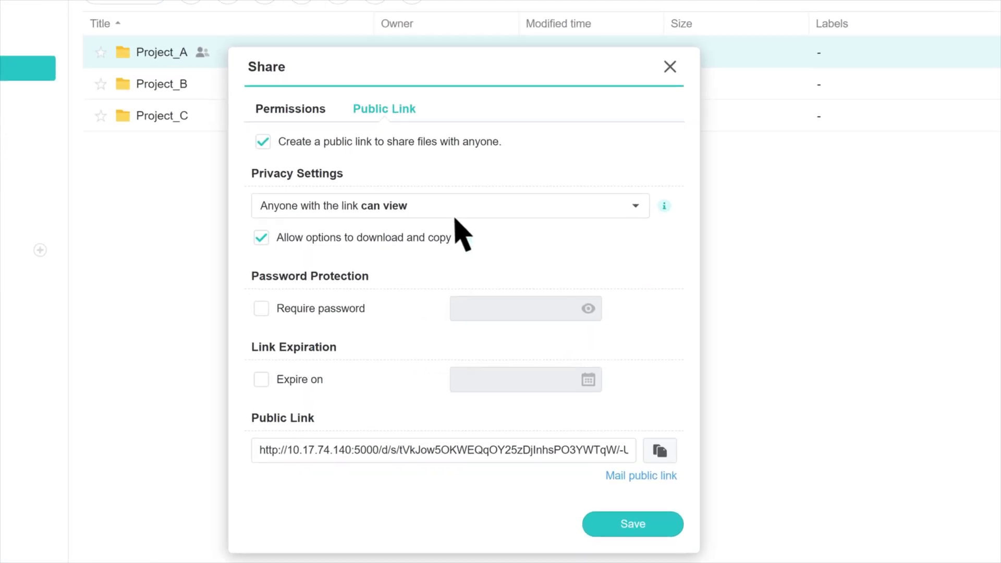
mouse_move(501, 233)
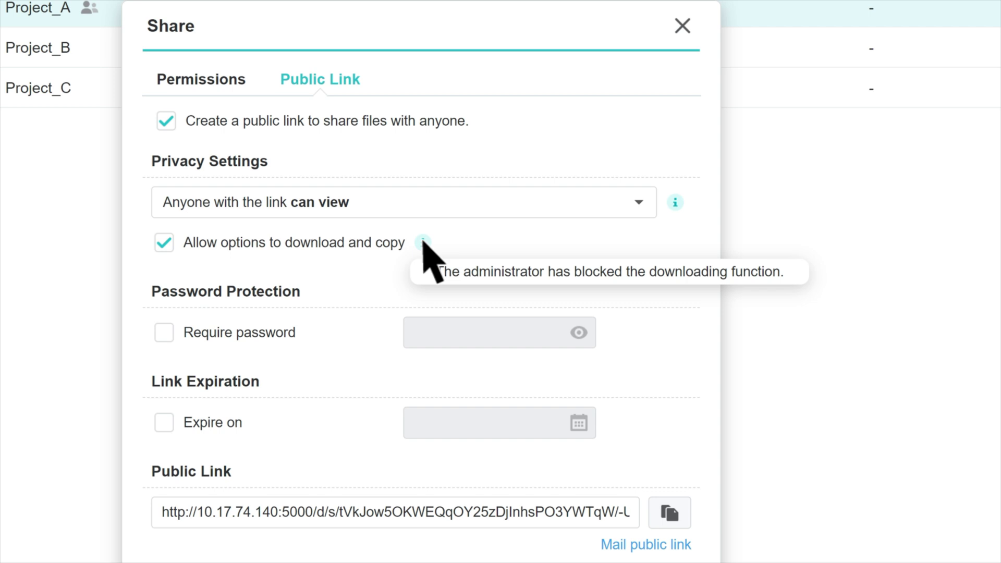
click(682, 25)
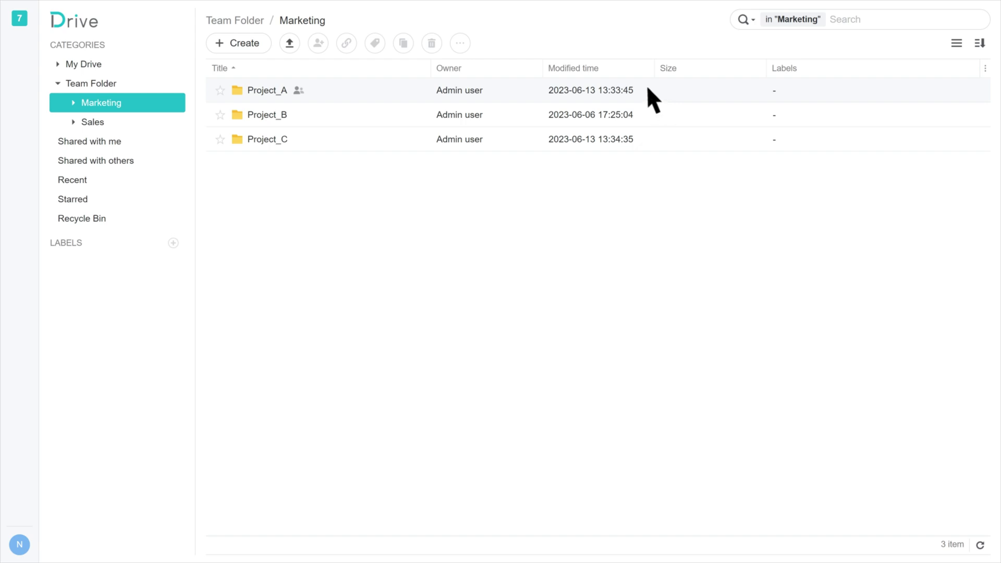
Step: Try copying Project_A into the Sales team folder using Action > Copy to
click(648, 88)
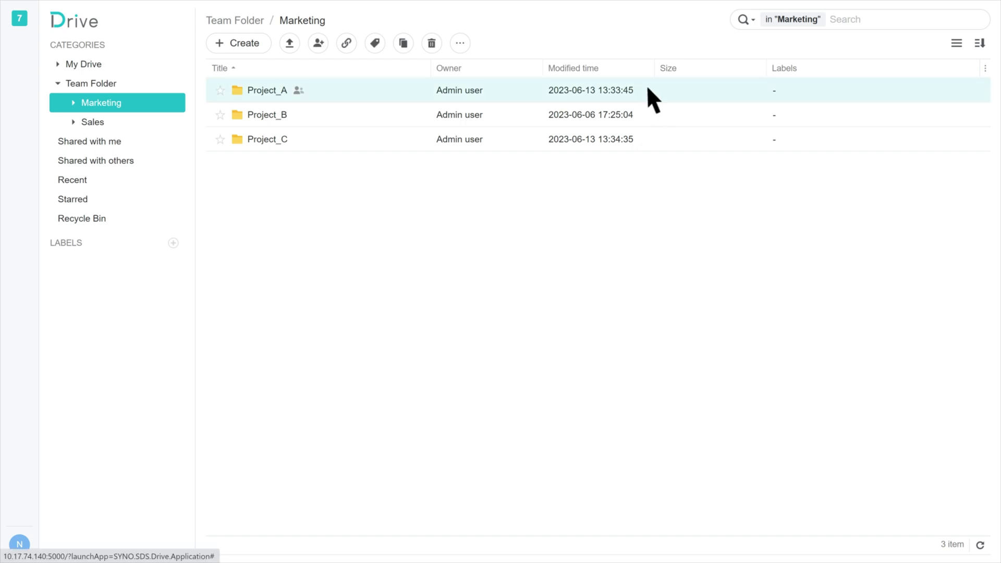
click(461, 45)
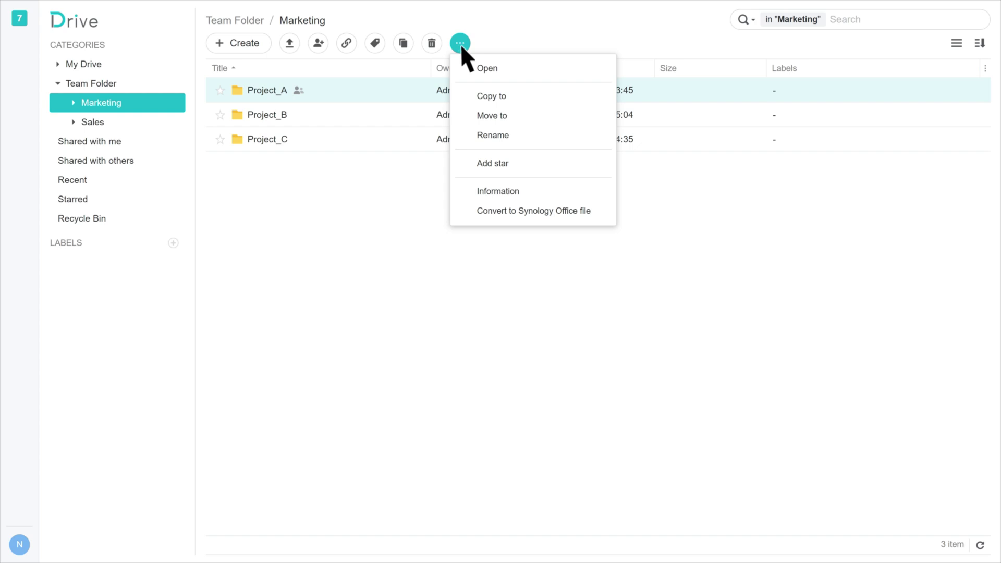
click(493, 96)
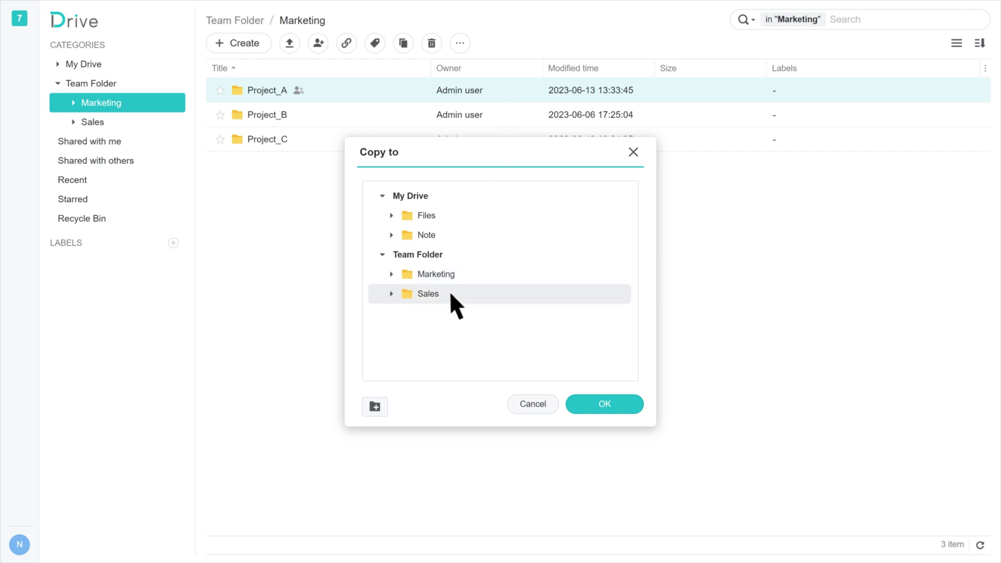
click(611, 399)
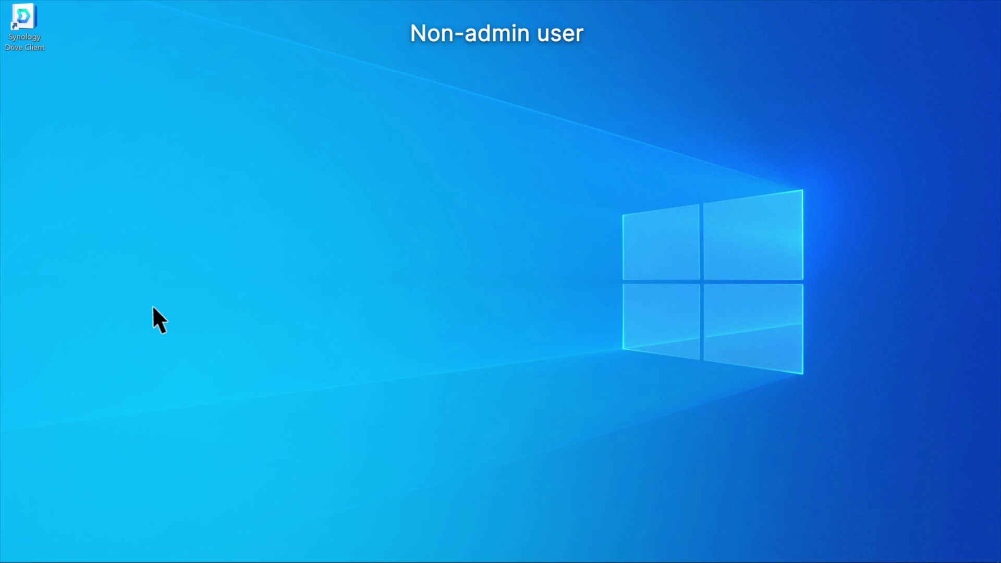
Step: Launch Synology Drive Client from its desktop shortcut to view the Sync Tasks page
double_click(25, 43)
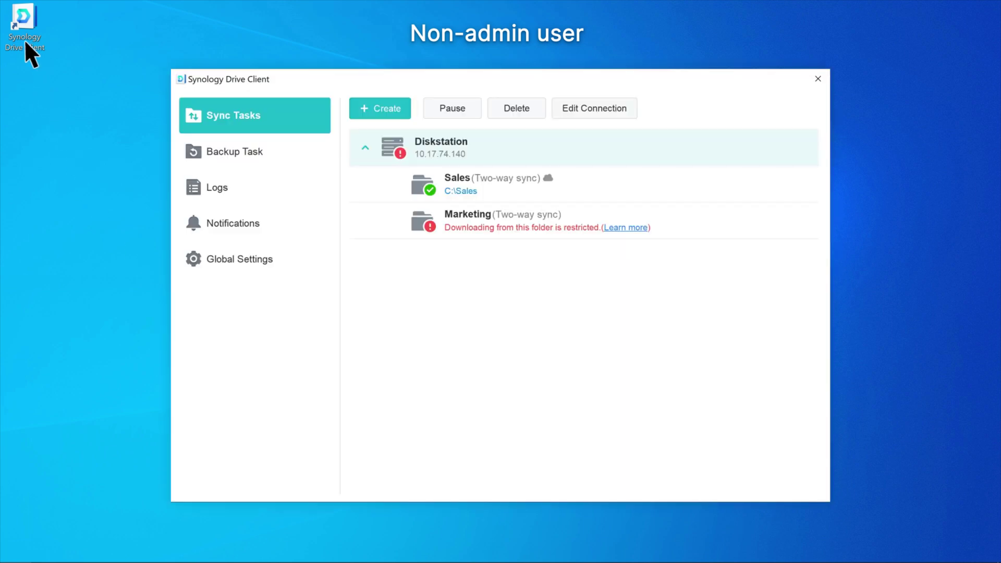
Step: Set the Marketing task's Sync Mode to Upload data to Synology Drive Server only
click(675, 231)
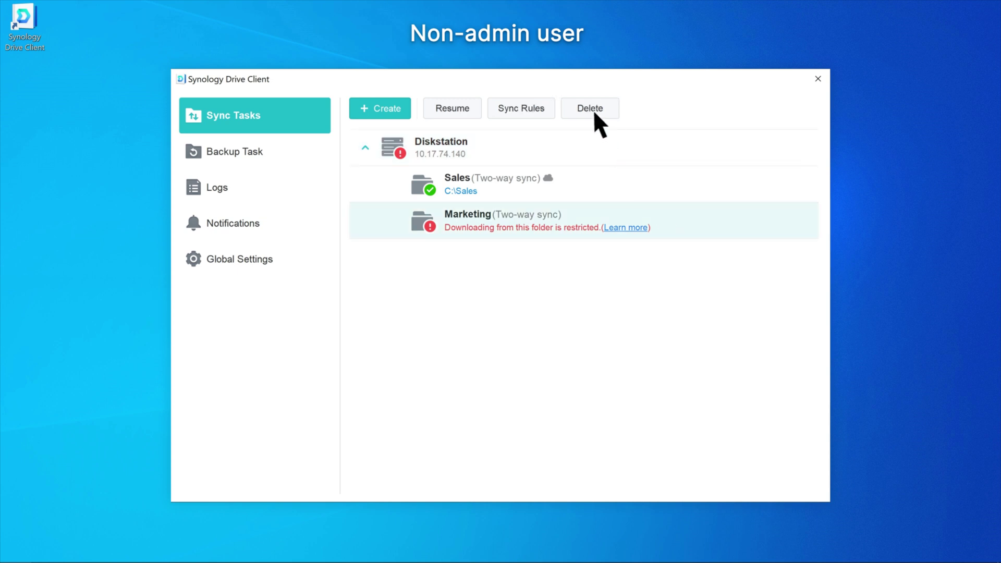
click(519, 110)
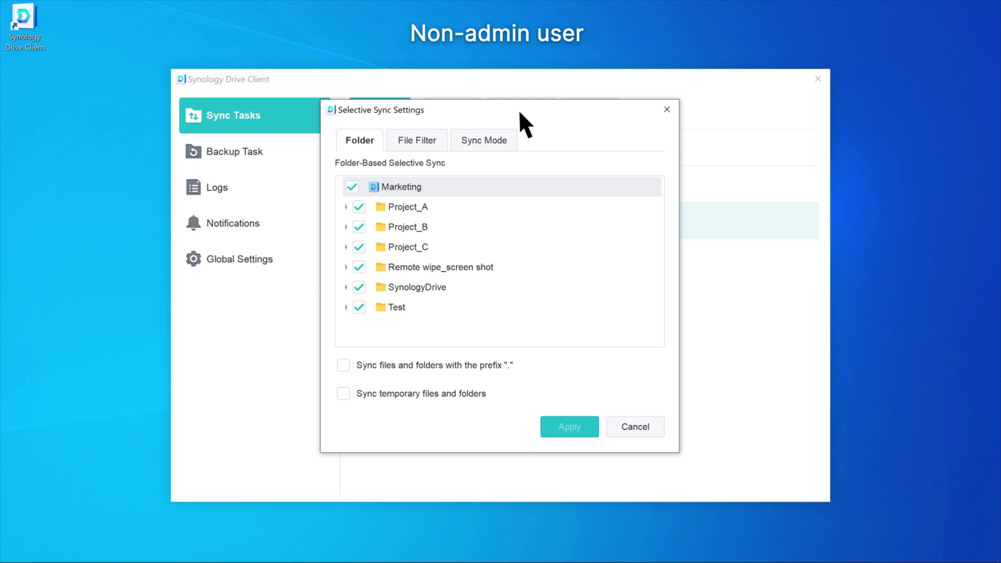
click(499, 142)
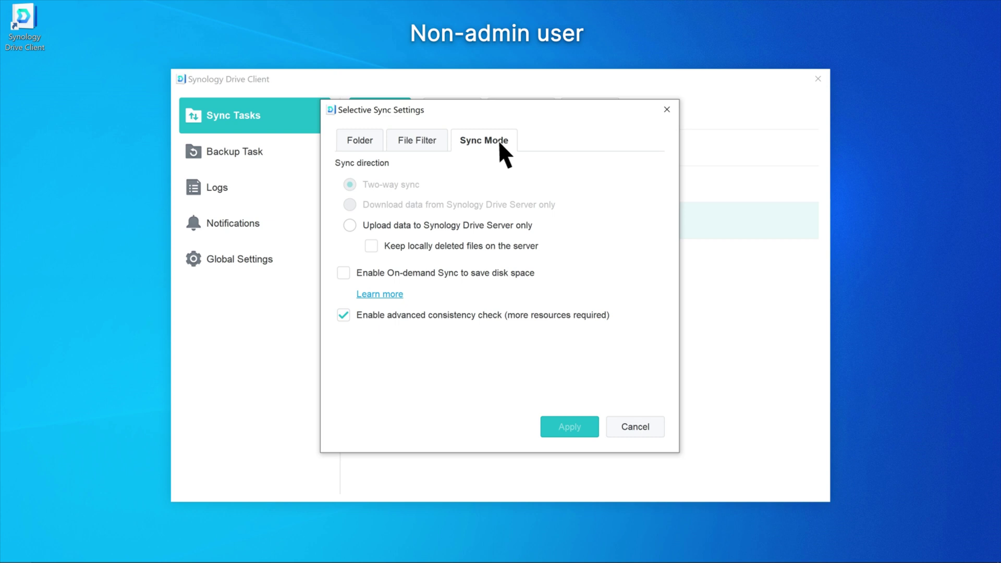
click(350, 225)
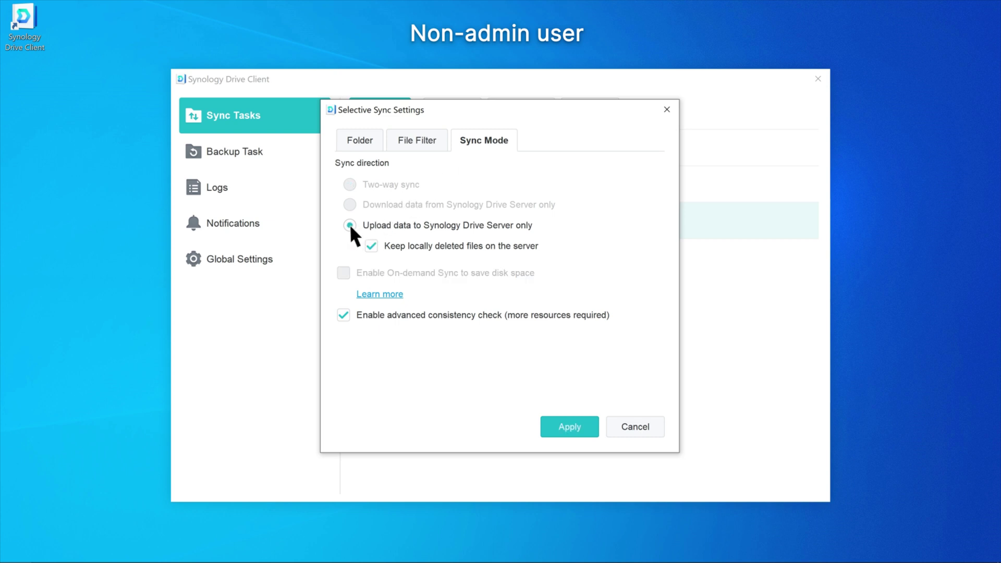